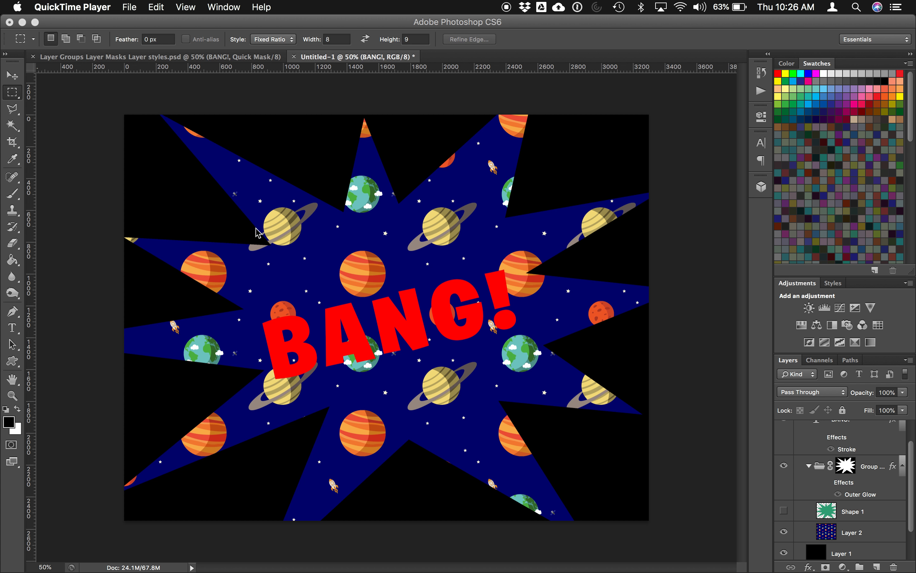
- Delete the layer mask from the Group 3 copy group and show the Shape 1 layer inside it
left_click(851, 470)
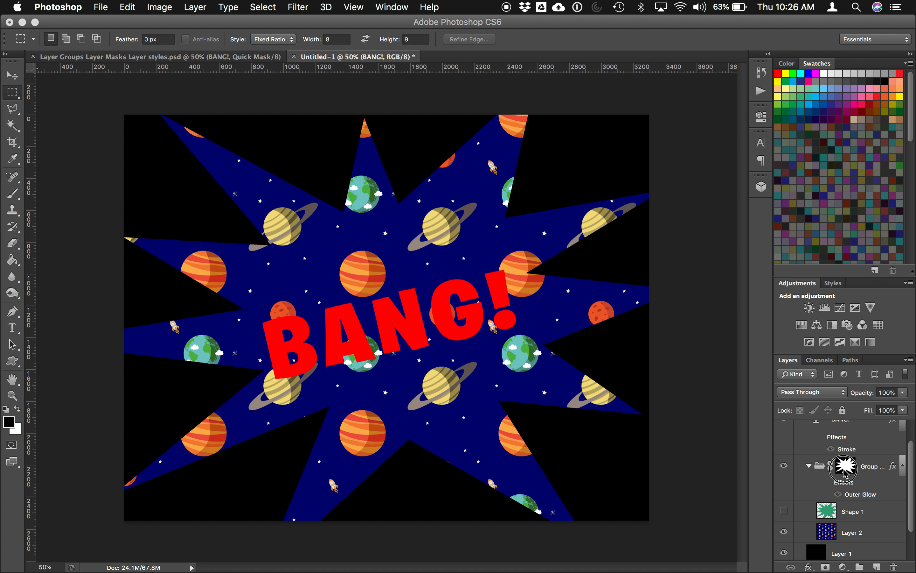
right_click(851, 471)
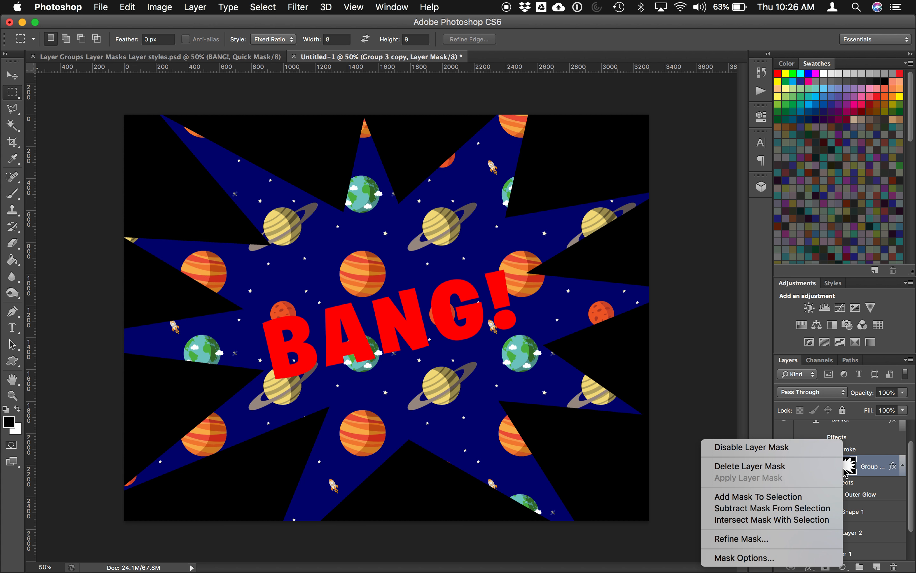
left_click(801, 473)
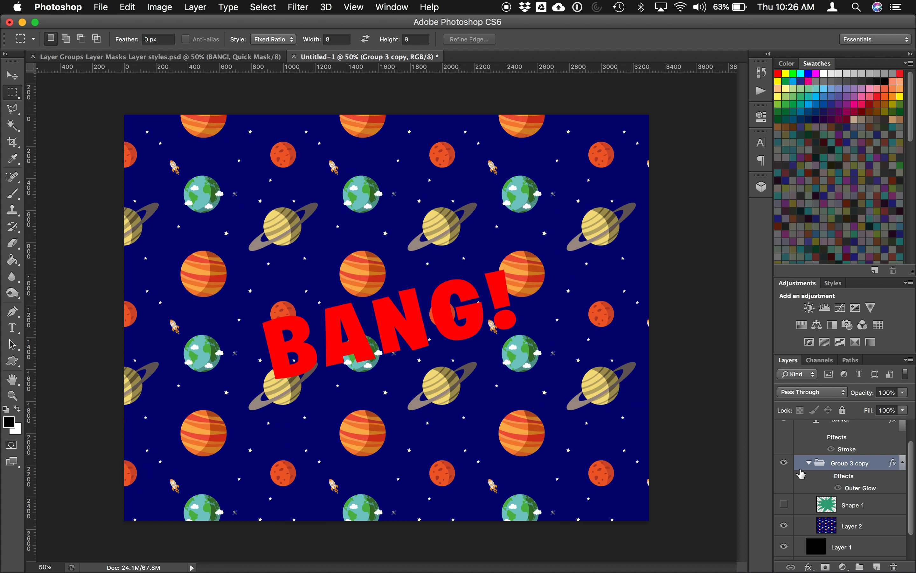
left_click(784, 505)
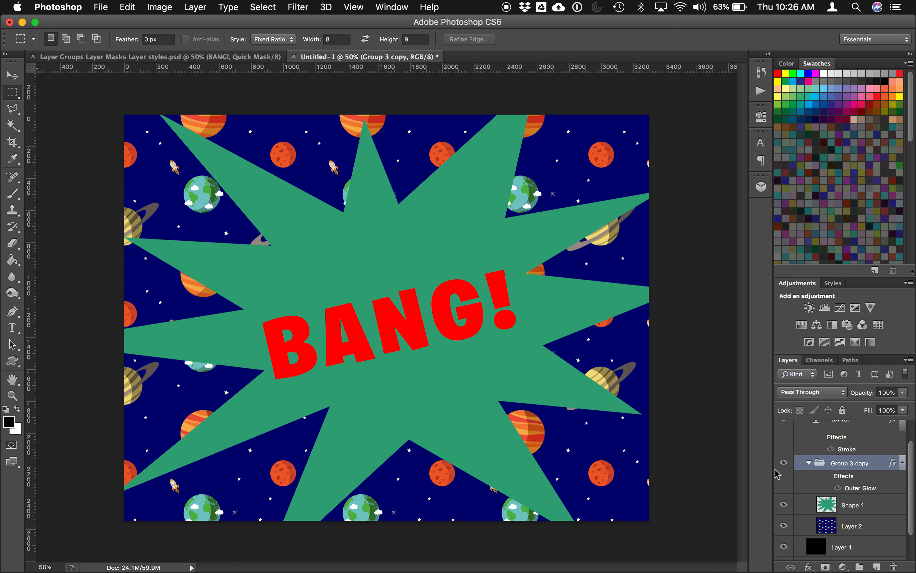
- Revert the document to the second "Disable layer effects" history state, undoing the layer mask deletion
left_click(761, 72)
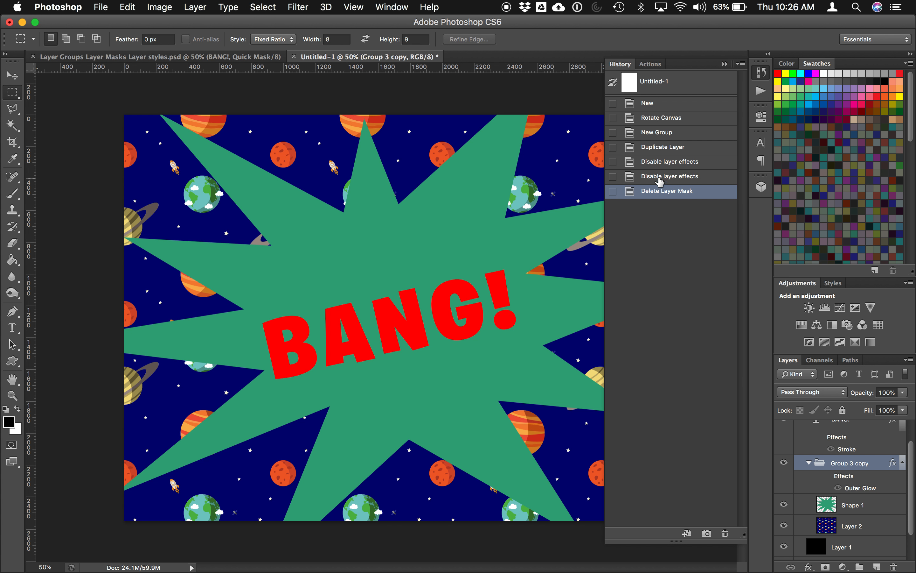
left_click(660, 176)
left_click(660, 176)
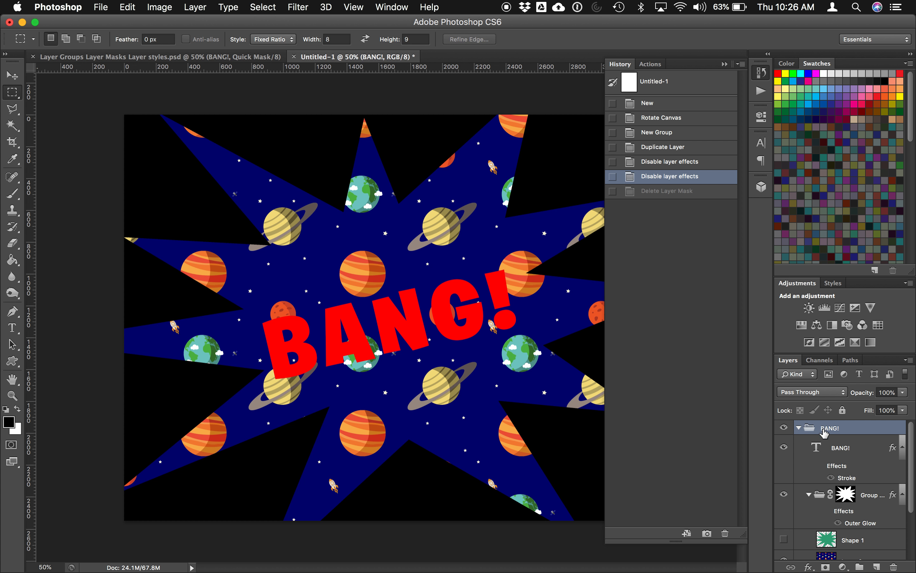
- Toggle the visibility of the BANG! text and Layer 2, and compare with the "Layer Groups Layer Masks Layer styles.psd" document
left_click(784, 448)
left_click(785, 447)
scroll(839, 514, "down", 2)
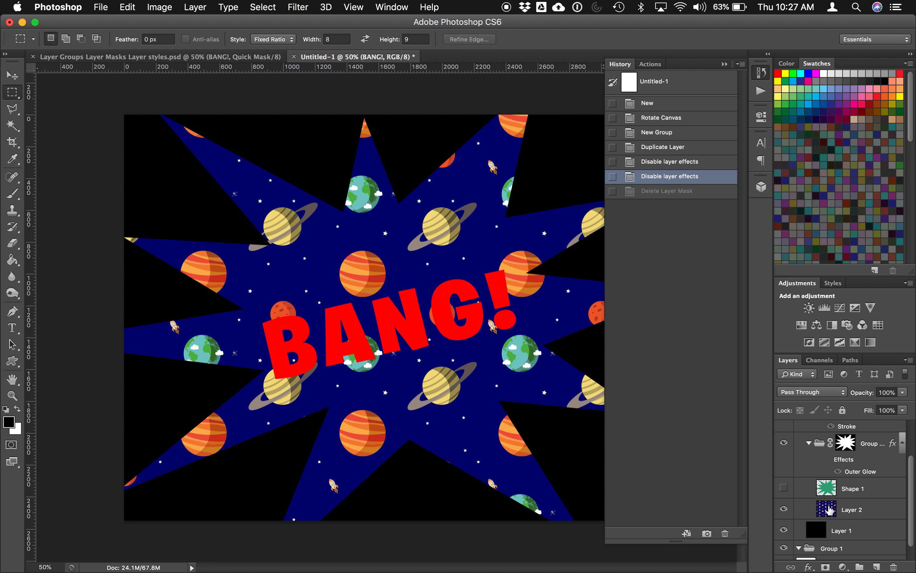
left_click(784, 509)
left_click(783, 510)
left_click(784, 511)
left_click(784, 511)
left_click(235, 57)
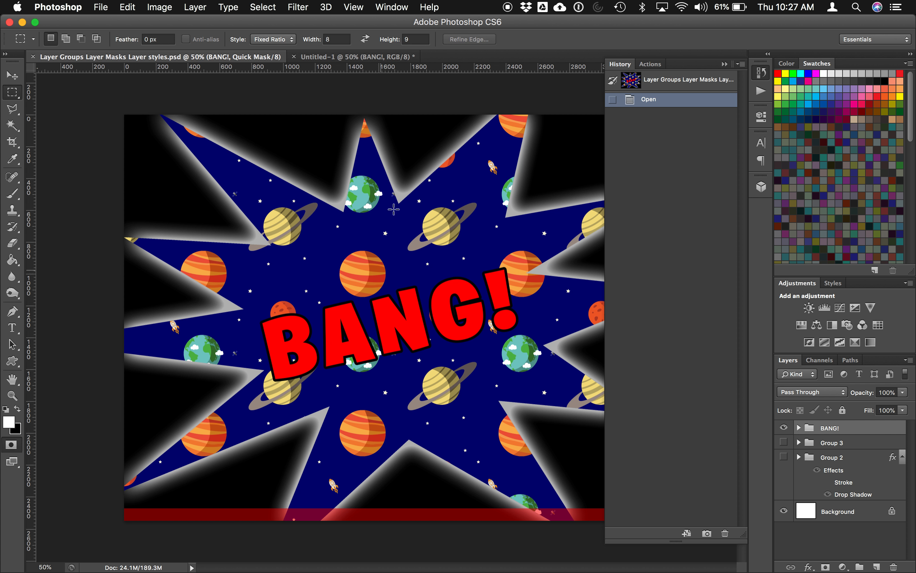
left_click(329, 58)
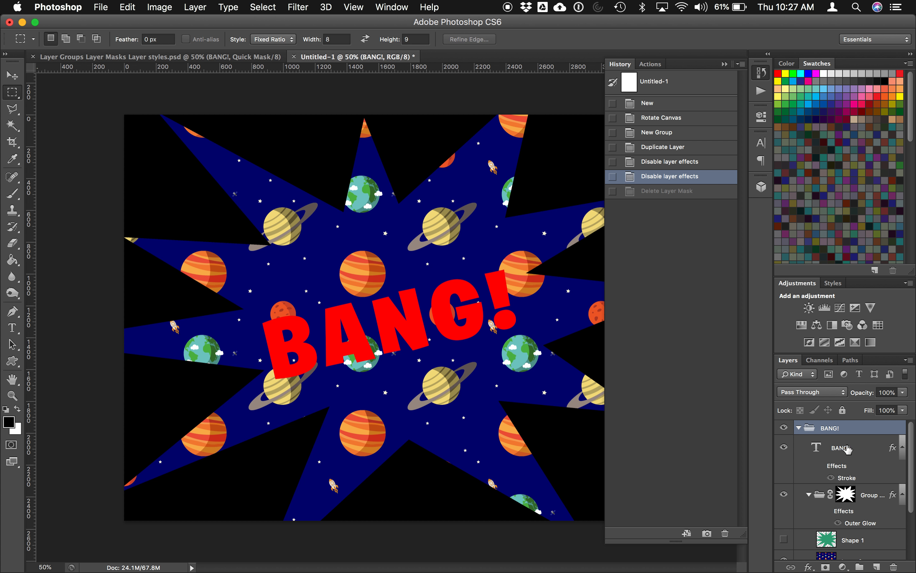
- Clear the layer style from the BANG! text layer
left_click(850, 448)
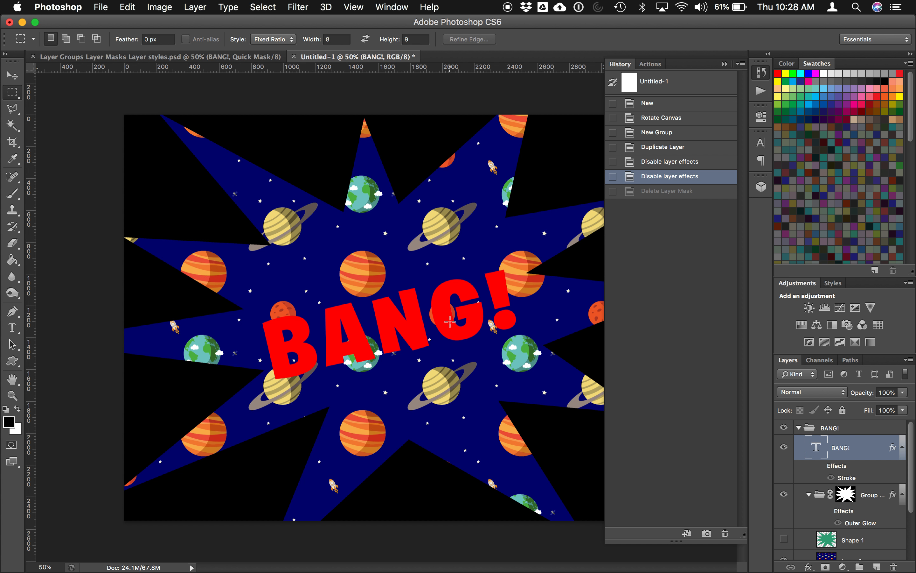
right_click(856, 448)
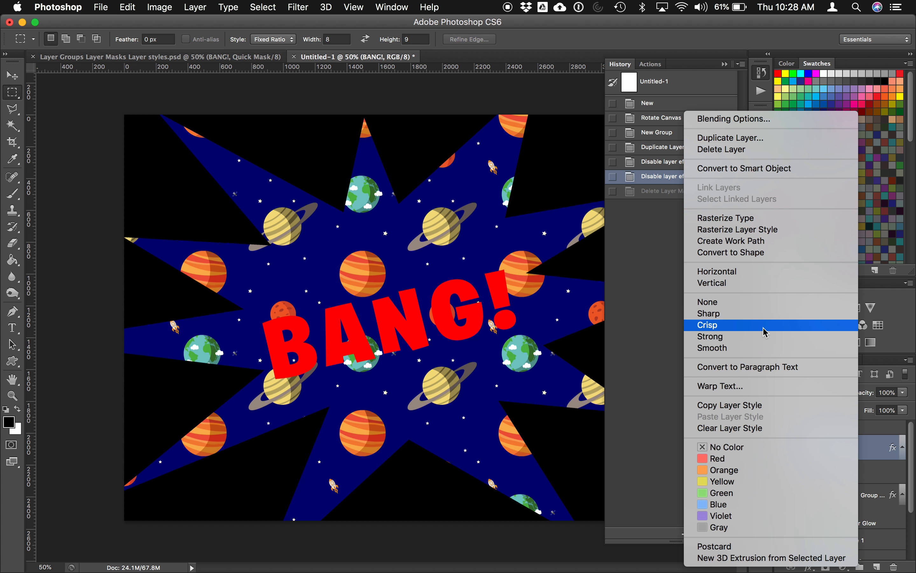
left_click(873, 447)
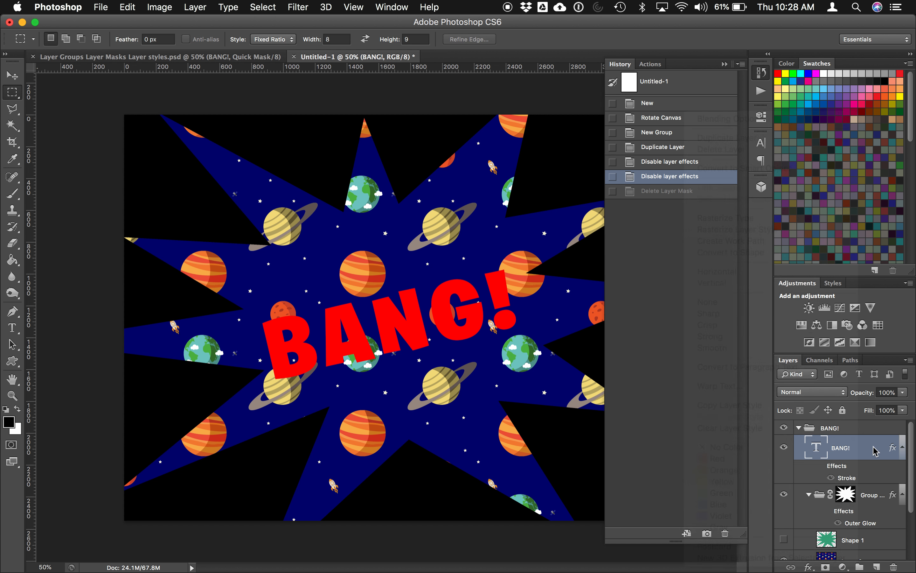
right_click(873, 448)
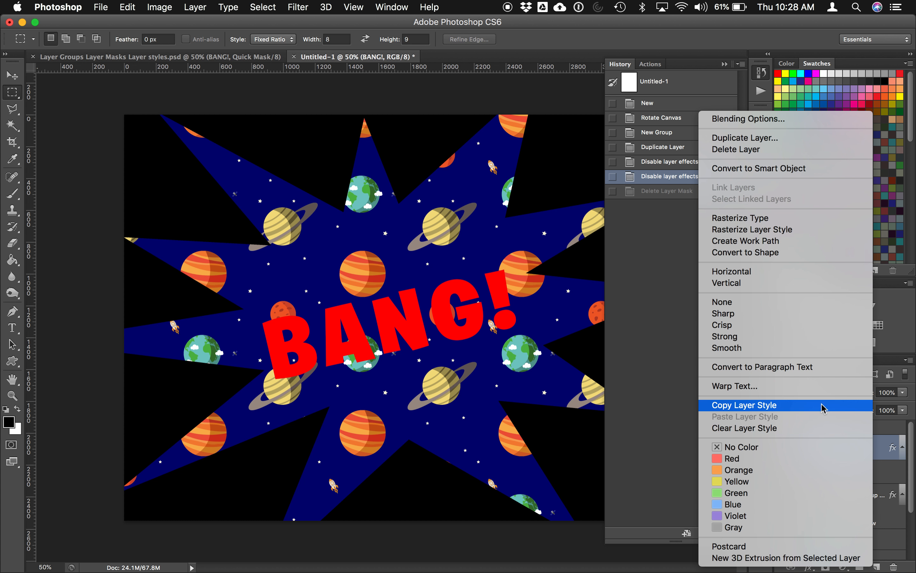
left_click(805, 432)
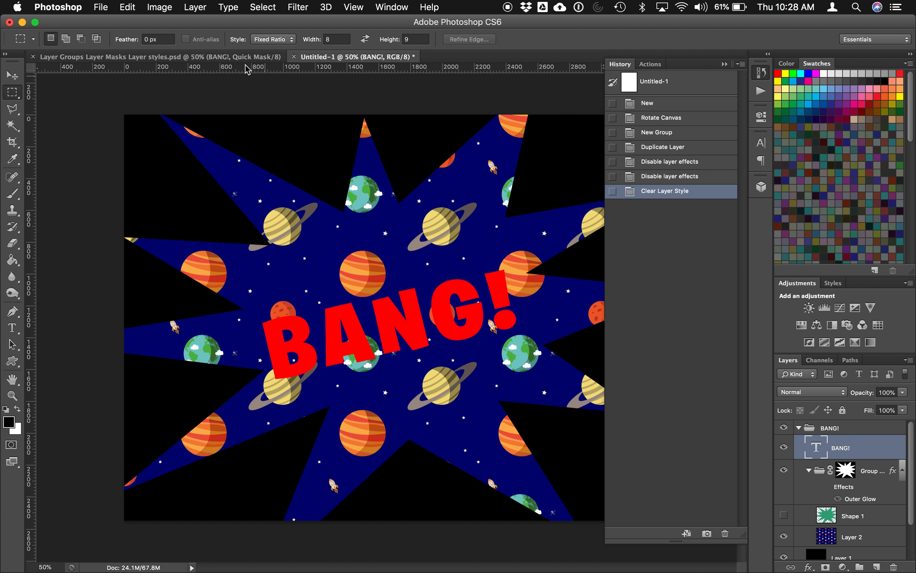
- Add a Stroke layer style to the BANG! text layer and set its size to 12 px
left_click(194, 8)
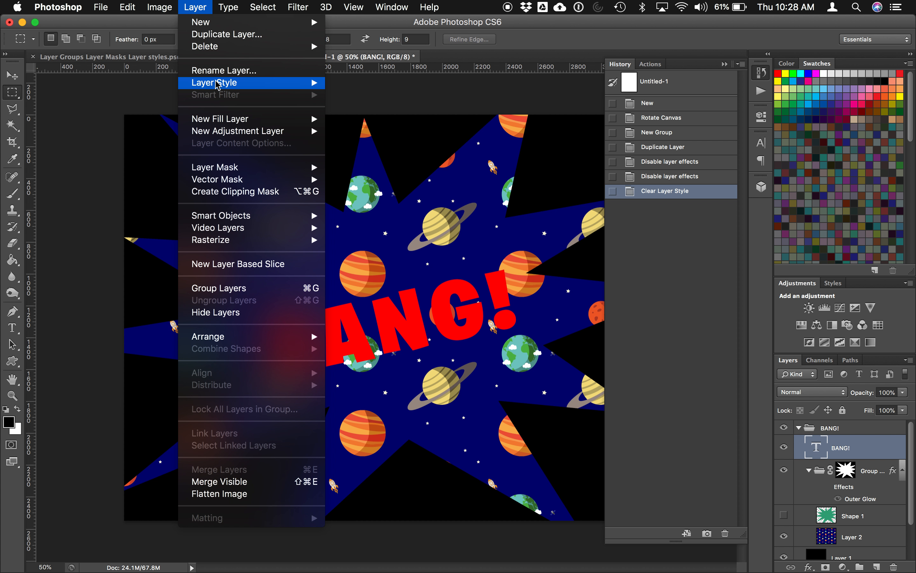
mouse_move(219, 83)
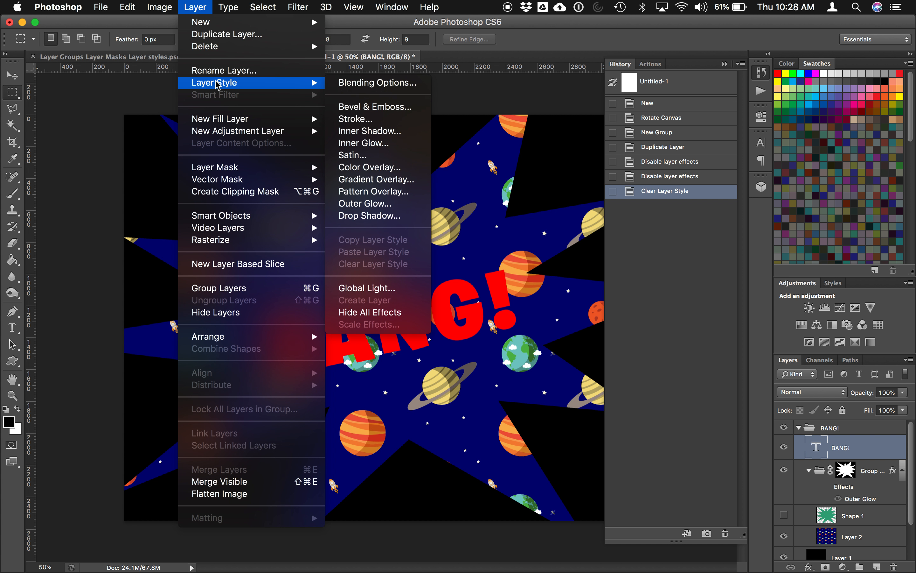
left_click(367, 120)
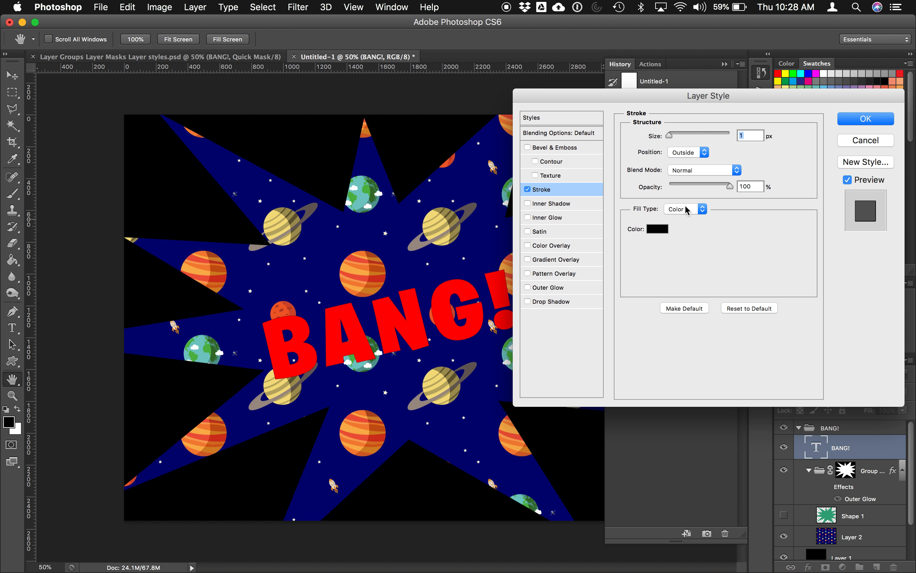
mouse_move(674, 133)
left_mouse_down()
mouse_move(711, 143)
mouse_move(656, 140)
left_mouse_up()
type("7")
double_click(749, 135)
type("10")
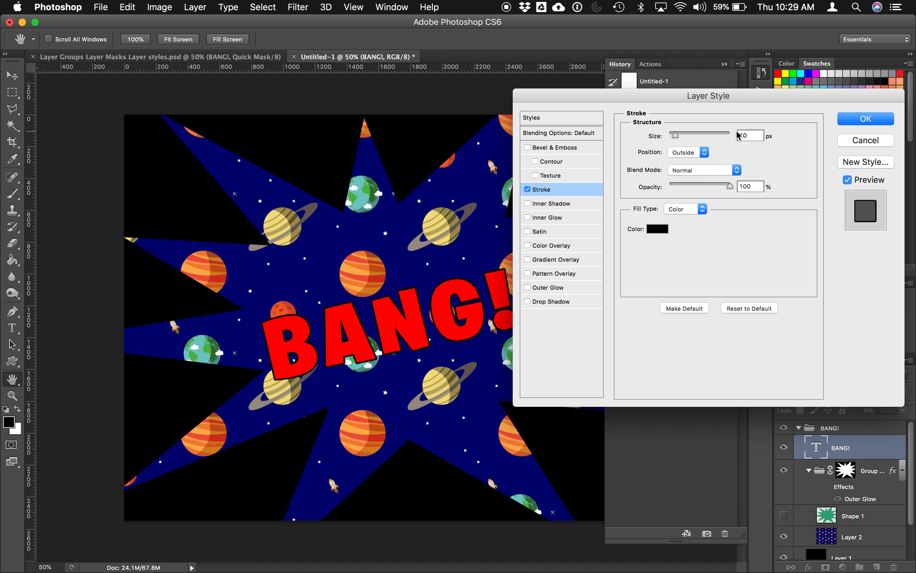
type("12")
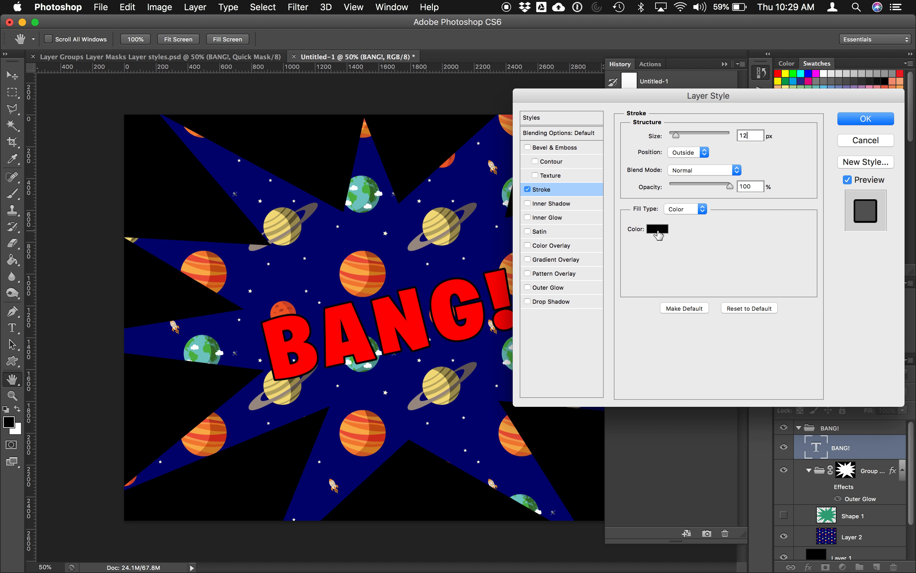
- Set the stroke color to a very dark red, #290000, by sampling the red of the BANG! letters and darkening it
left_click(658, 235)
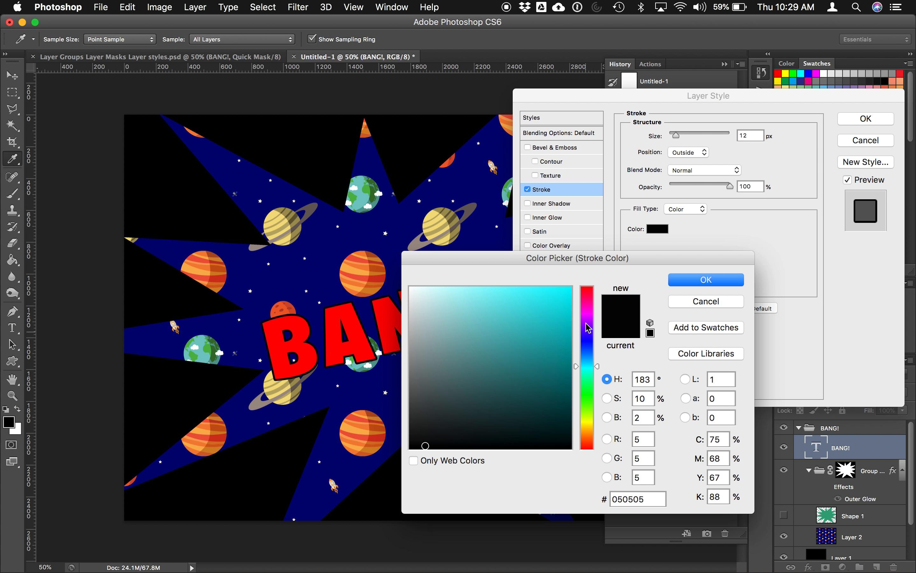
left_click_drag(586, 327, 570, 286)
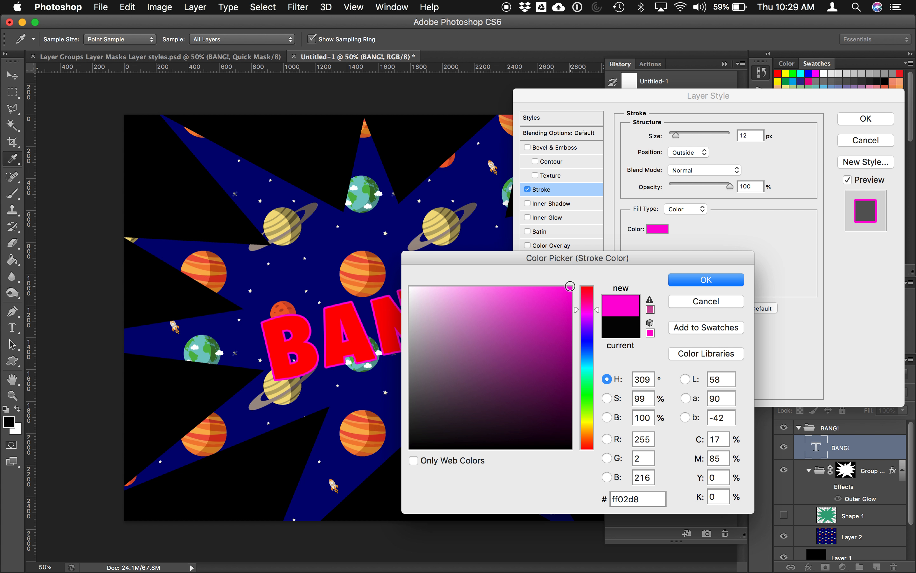
left_click(460, 310)
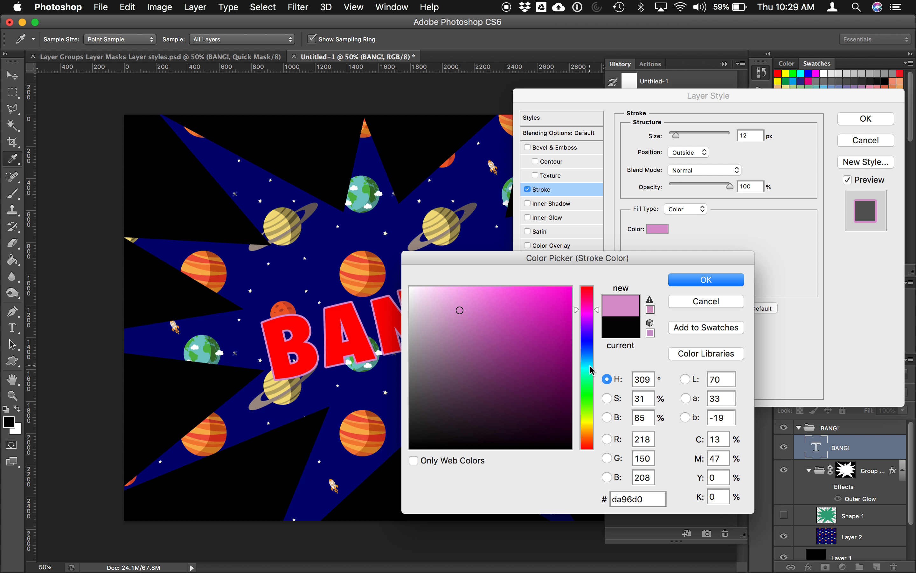
left_click(588, 297)
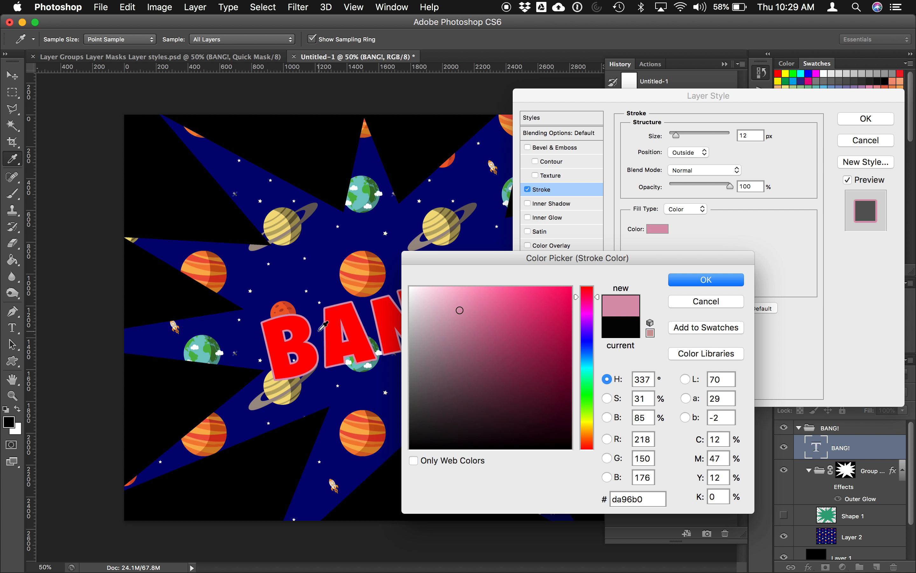
left_click(299, 323)
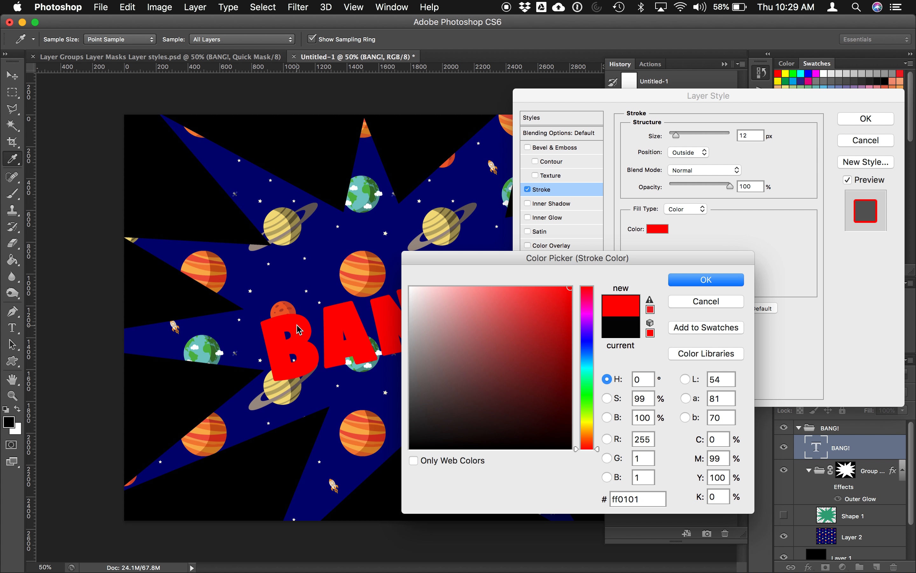
left_click_drag(457, 288, 444, 288)
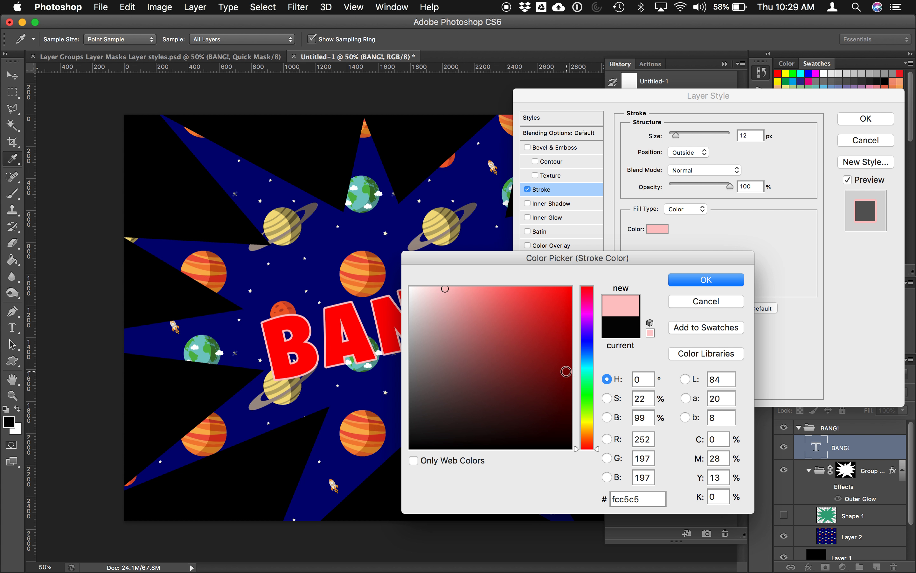
left_click(570, 385)
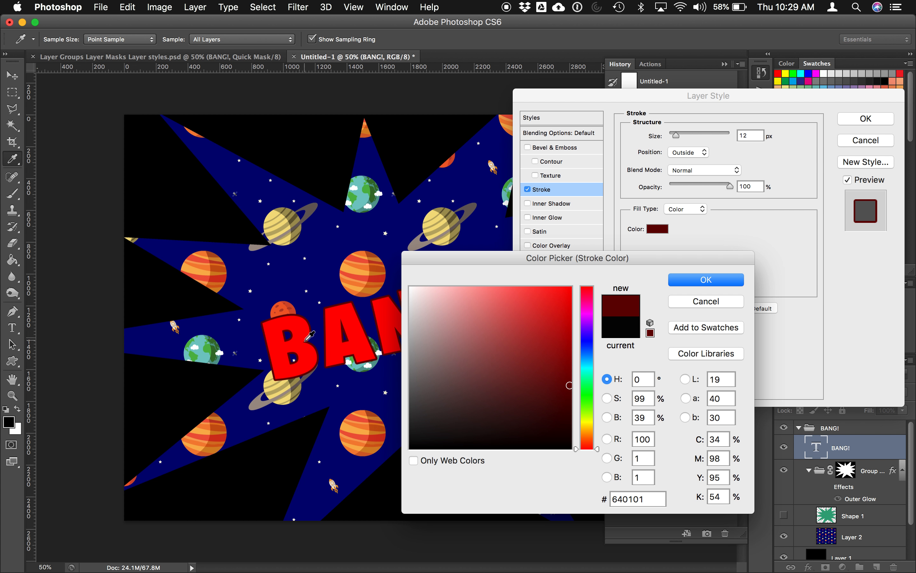
left_click(576, 407)
left_click(303, 329)
left_click(574, 423)
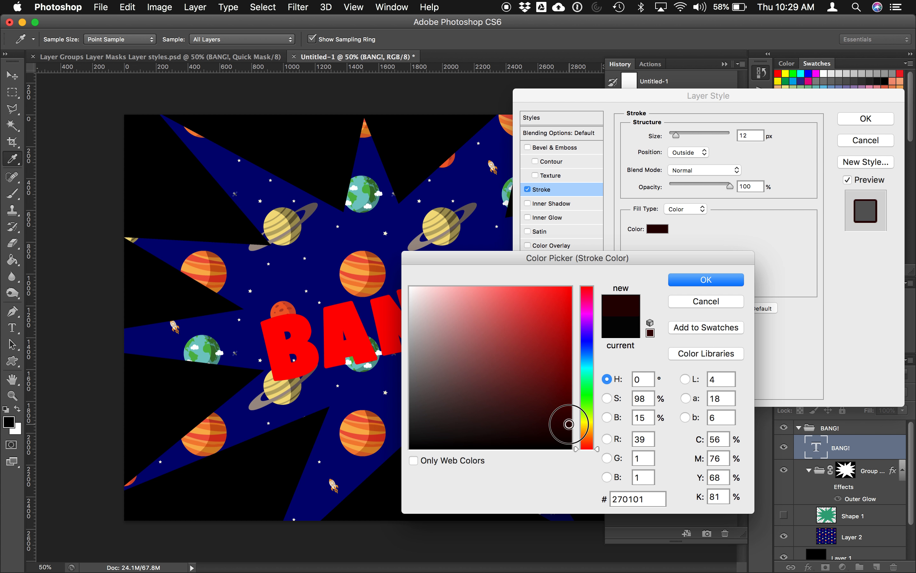
left_click(570, 397)
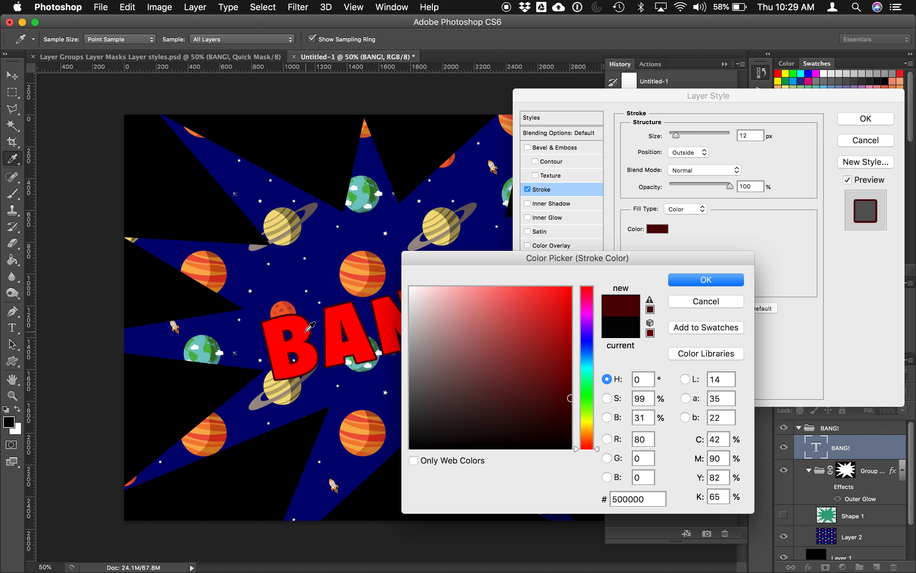
left_click_drag(560, 418, 570, 423)
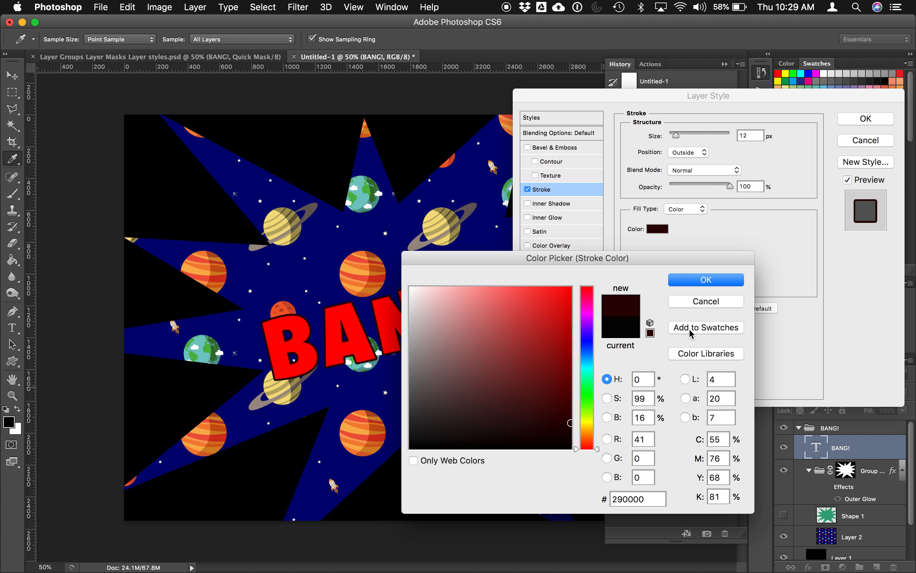
left_click(720, 281)
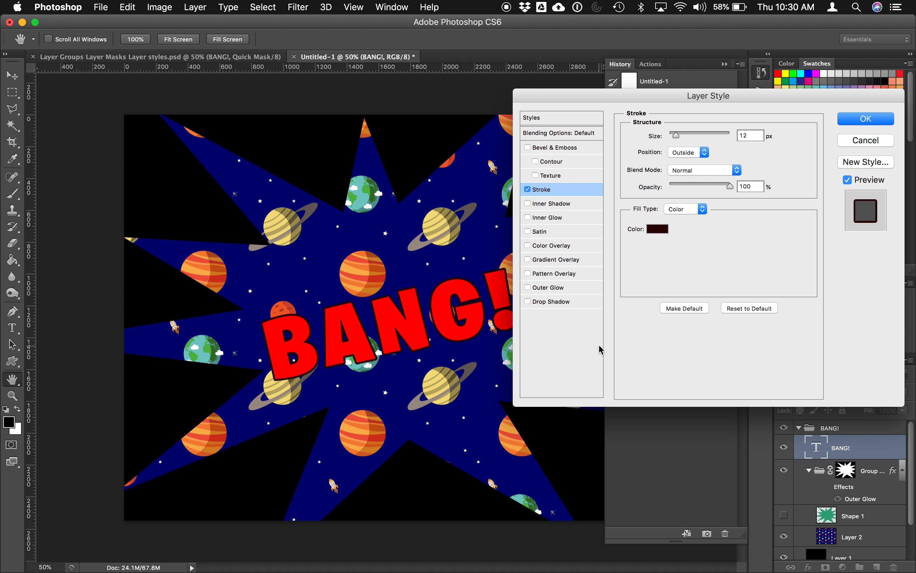
- Try a Color Overlay on the BANG! text, remove it, and add a Gradient Overlay instead
left_click(541, 250)
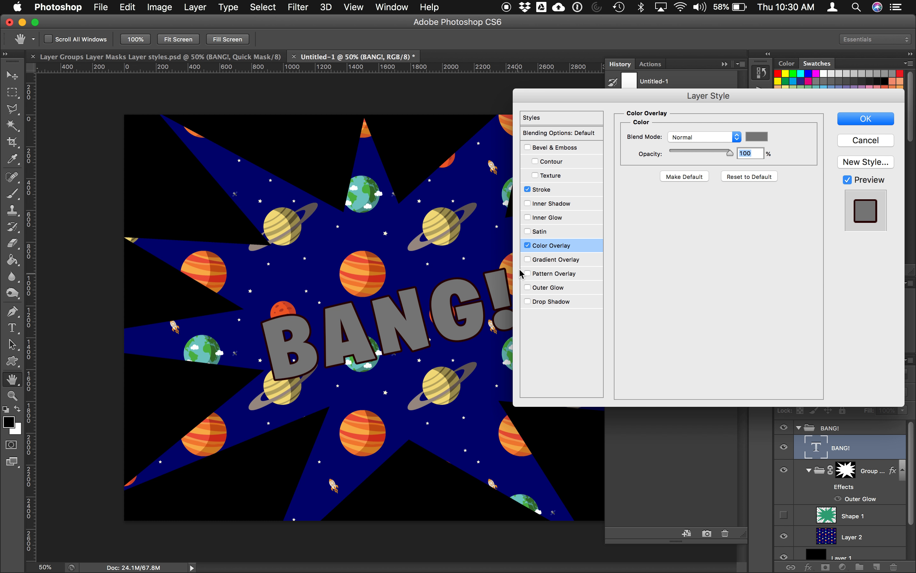
left_click(527, 246)
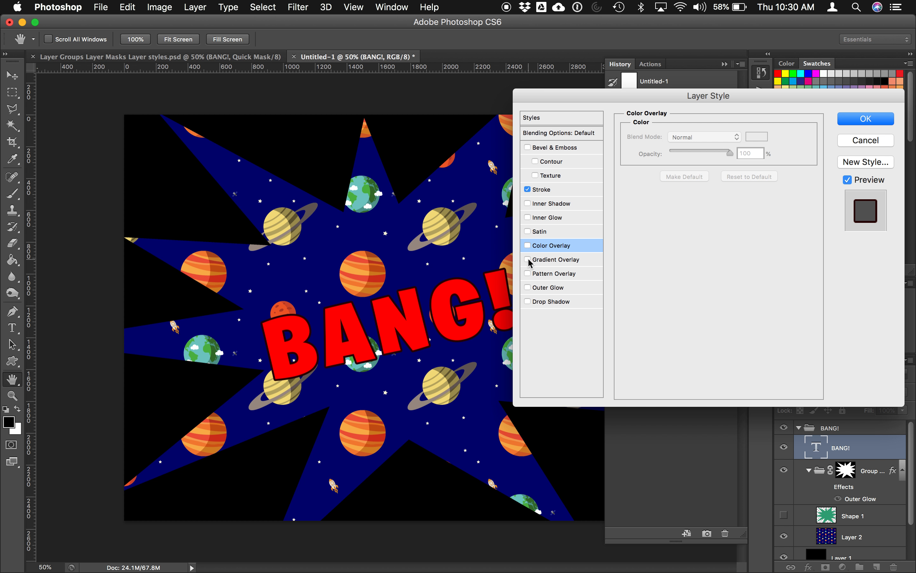
left_click(534, 261)
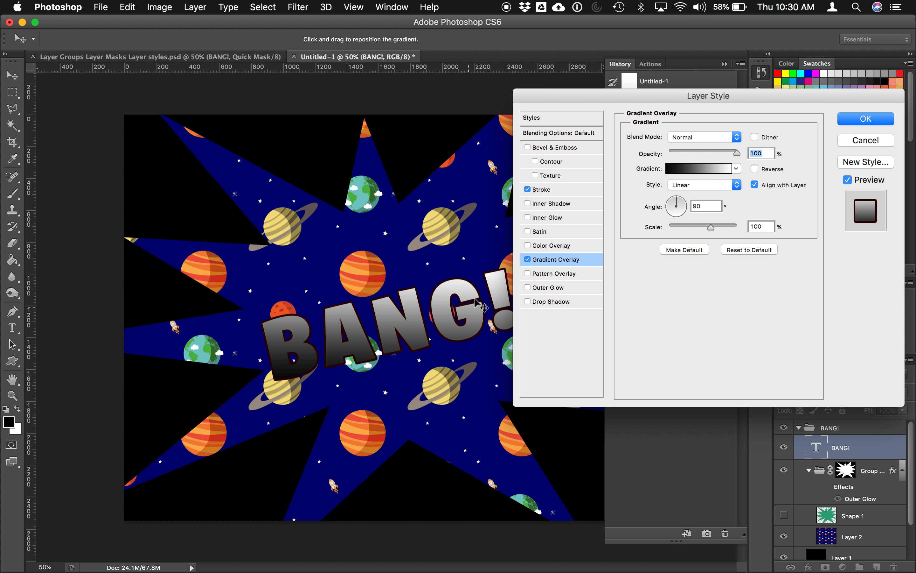
- Set the starting color stop of the overlay gradient to bright red, #ff1a1a
left_click(678, 168)
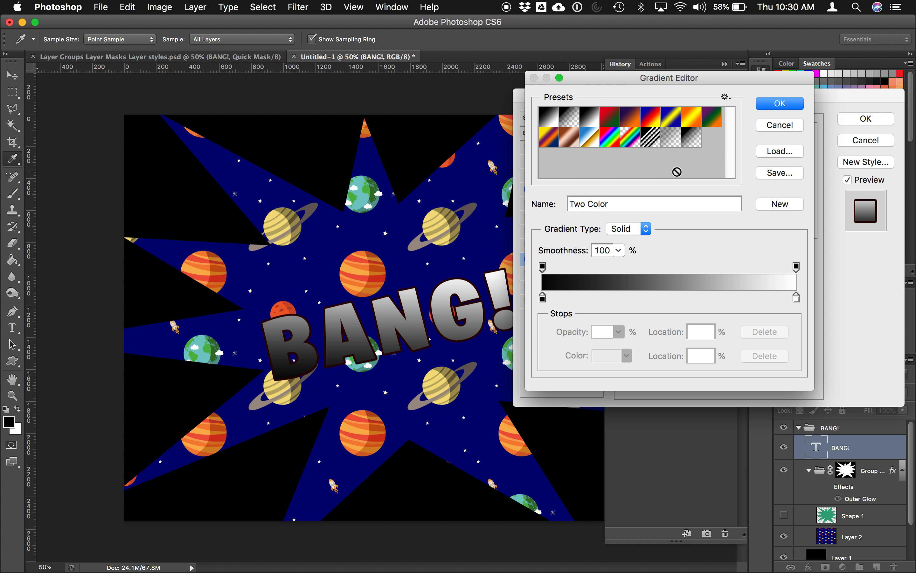
double_click(542, 298)
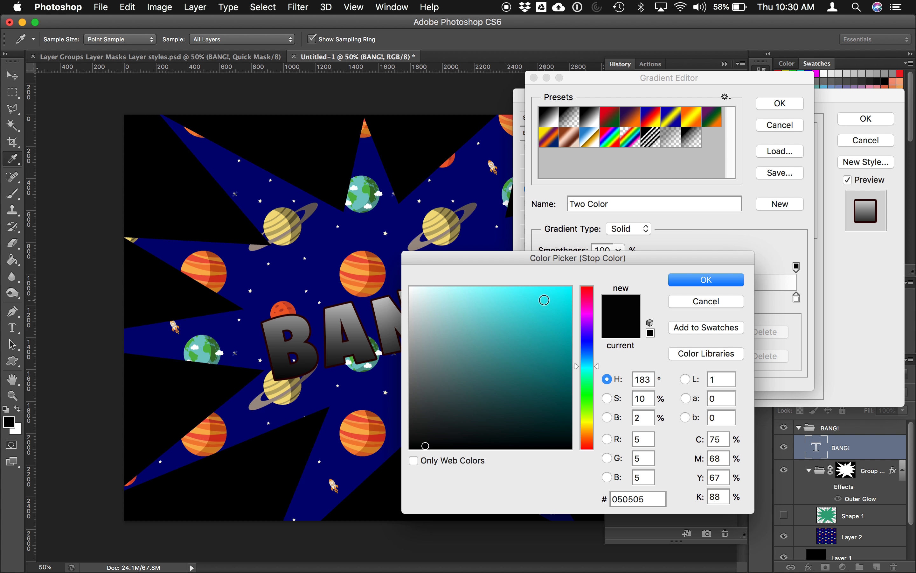
left_click_drag(591, 324, 573, 272)
left_click_drag(509, 298, 554, 281)
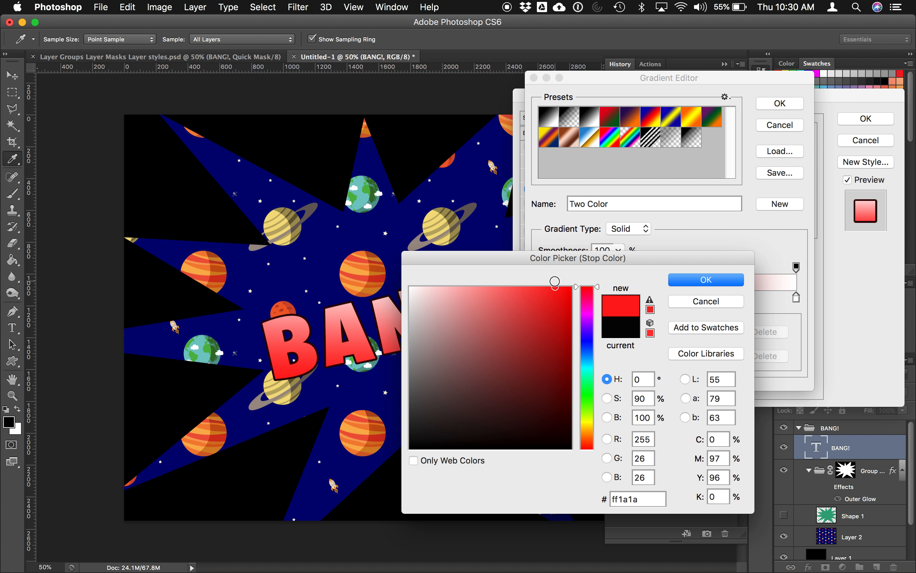
left_click(694, 280)
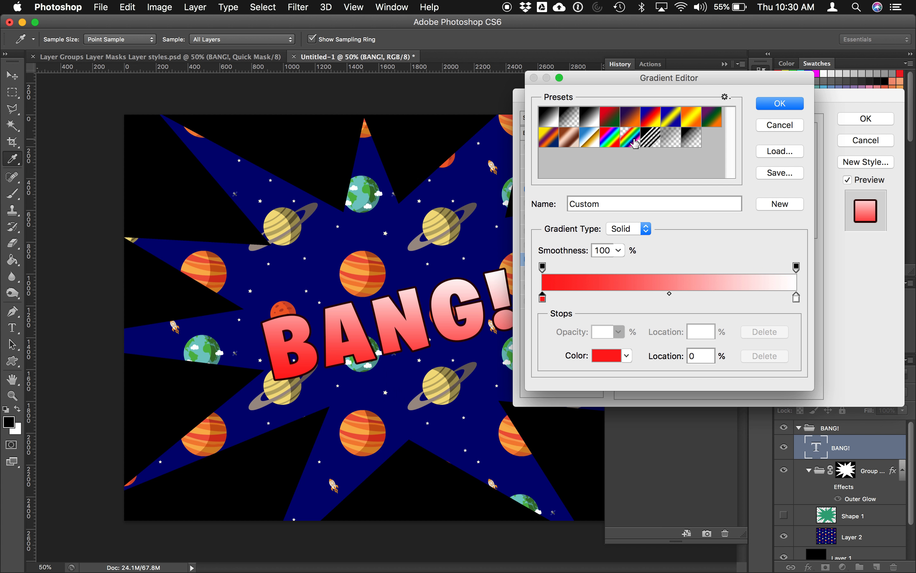
- Set the gradient's end color stop to light pink, #ffd5d5, and accept the edited gradient
double_click(797, 298)
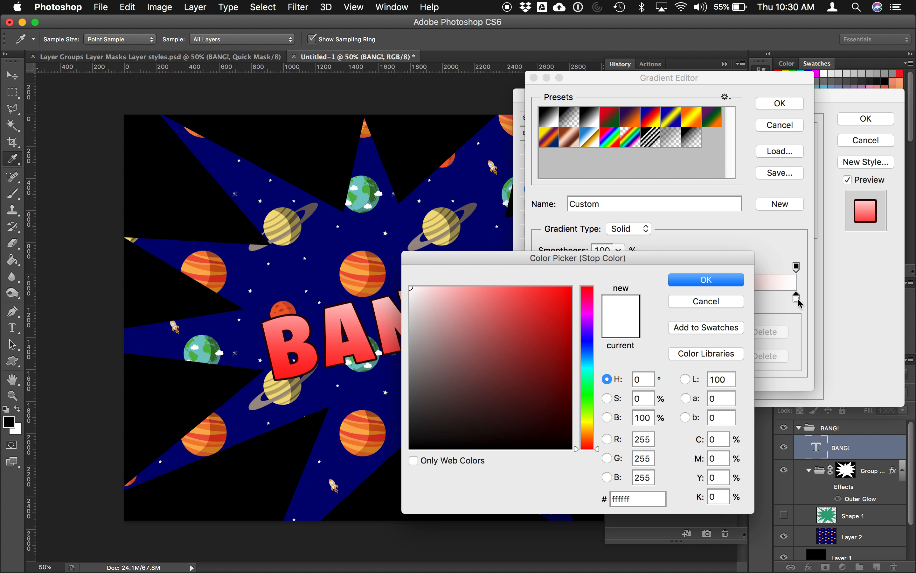
left_click_drag(442, 286, 456, 286)
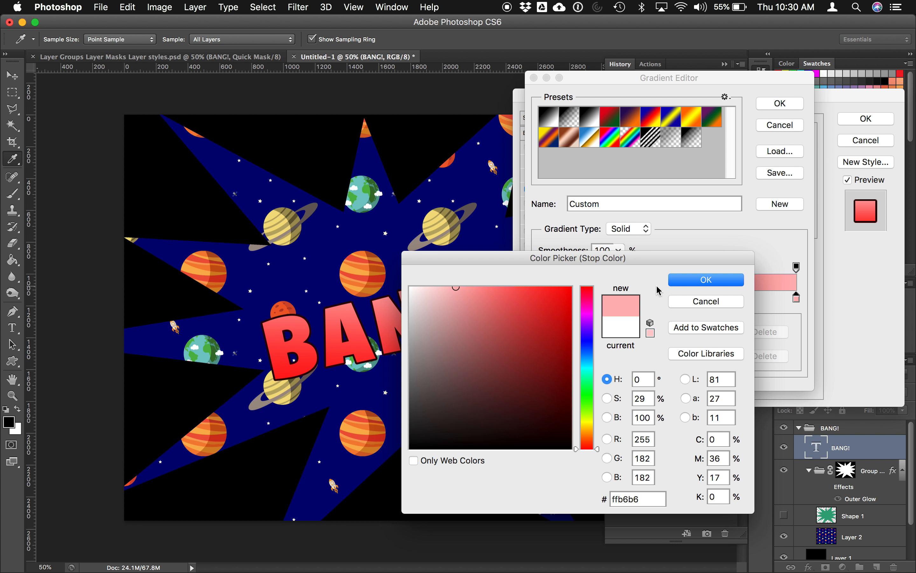
left_click(436, 287)
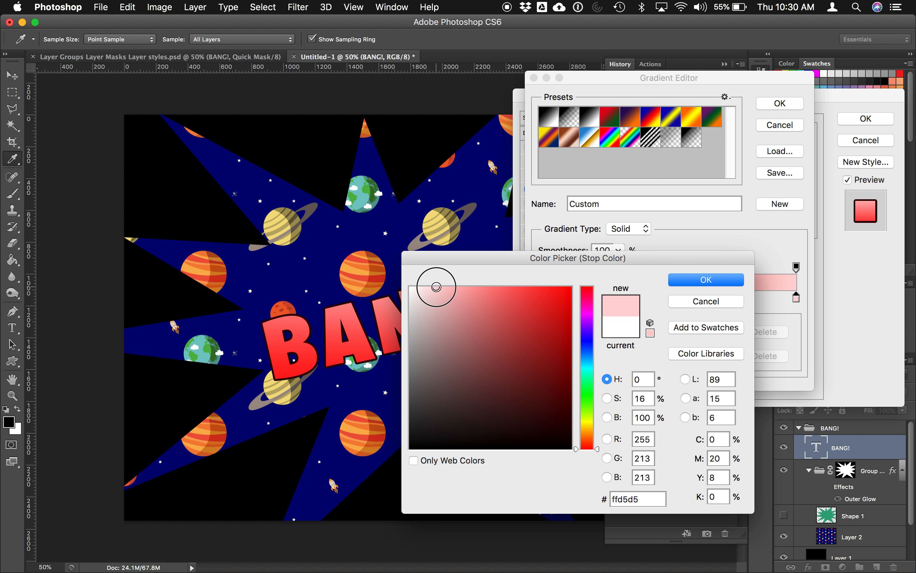
left_click(694, 281)
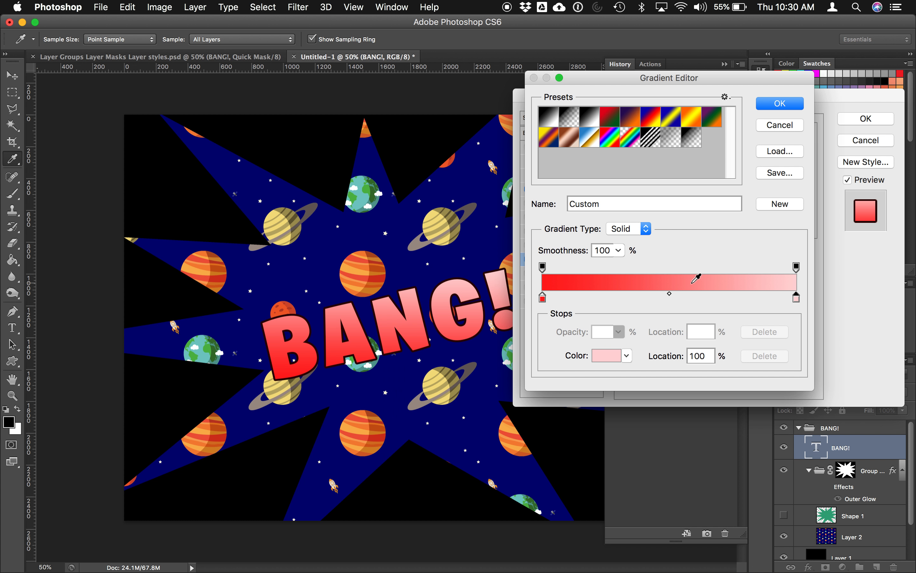
left_click(770, 110)
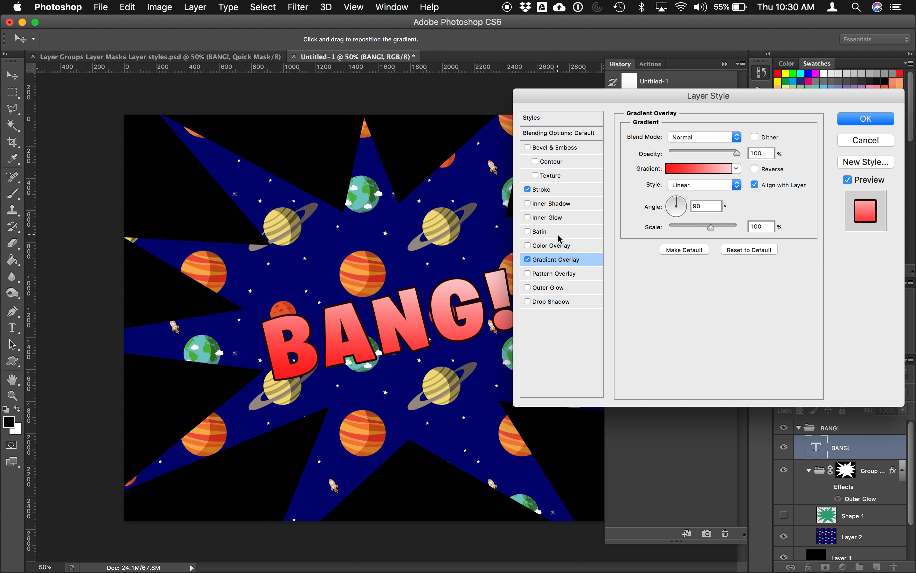
- Try gradient angles of 103° and 0°, set the angle back to 90°, and apply the layer style
left_click(681, 203)
left_click_drag(681, 205, 675, 204)
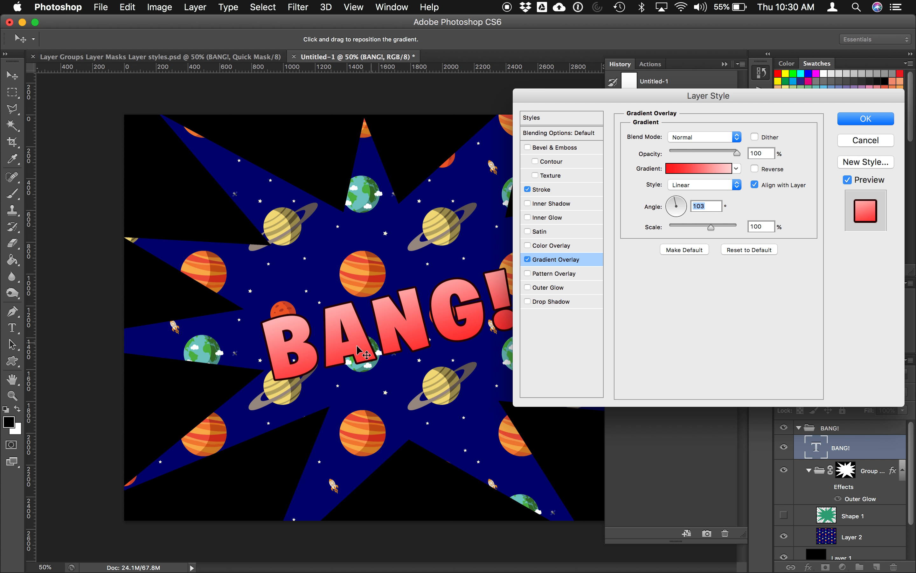
left_click_drag(677, 202, 674, 209)
double_click(702, 207)
type("0")
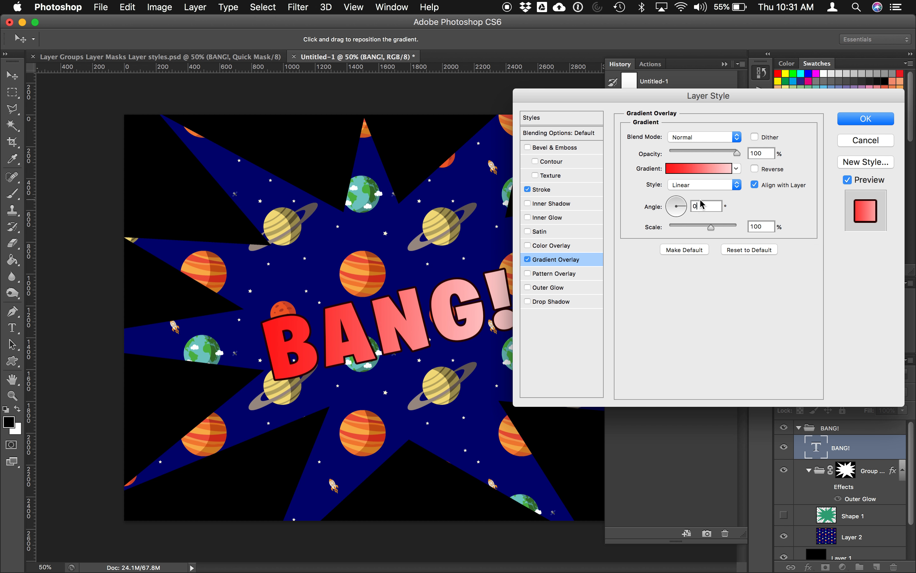
type("90")
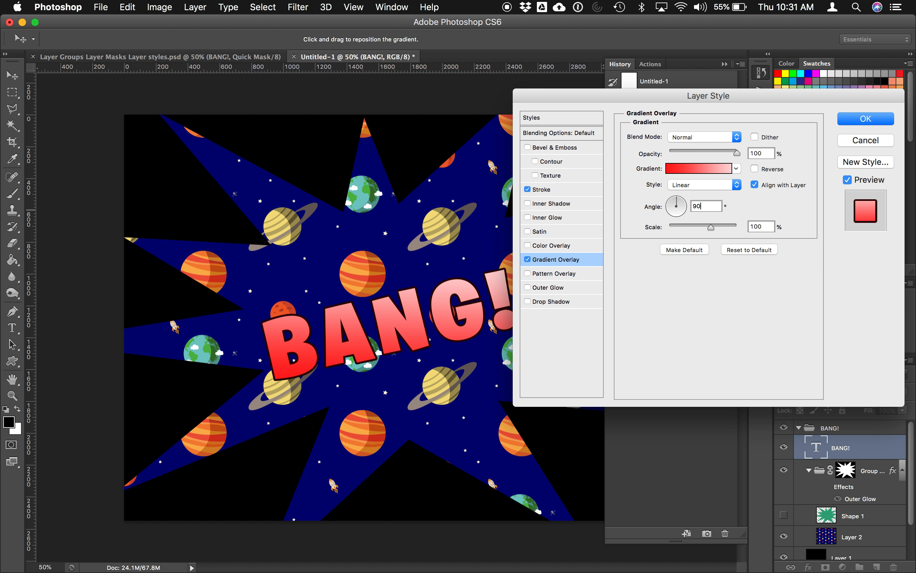
left_click(863, 121)
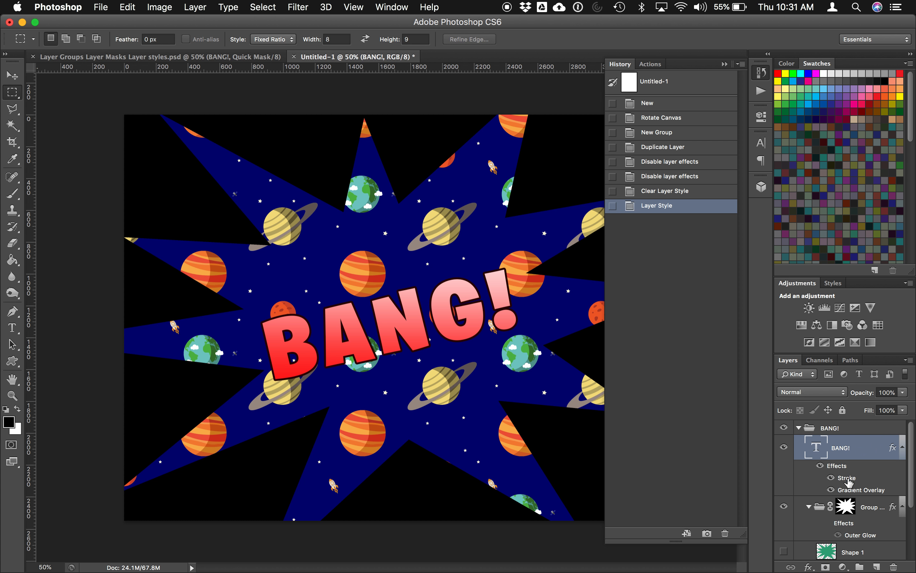
- Toggle the BANG! text's Gradient Overlay, its Stroke, and all its effects together off and on to compare
left_click(831, 490)
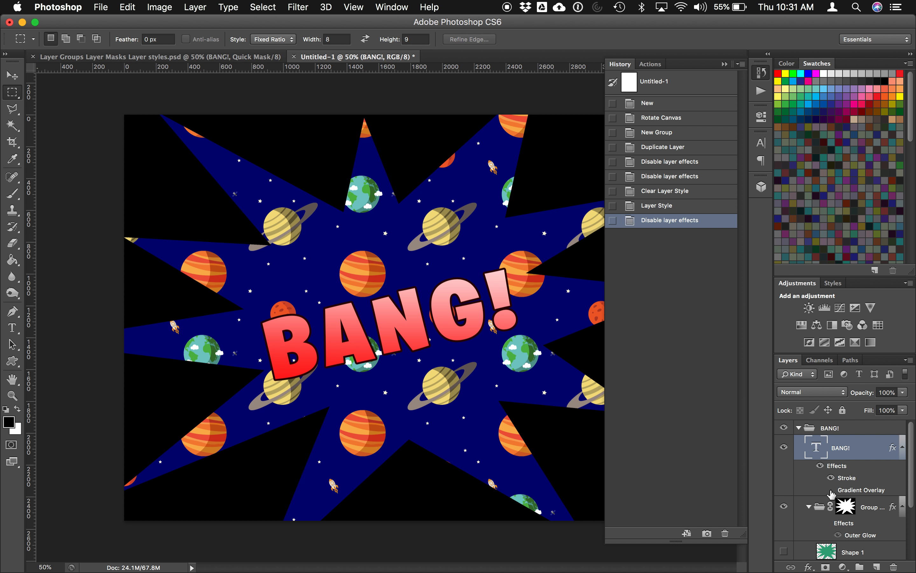
left_click(831, 489)
left_click(831, 477)
left_click(831, 477)
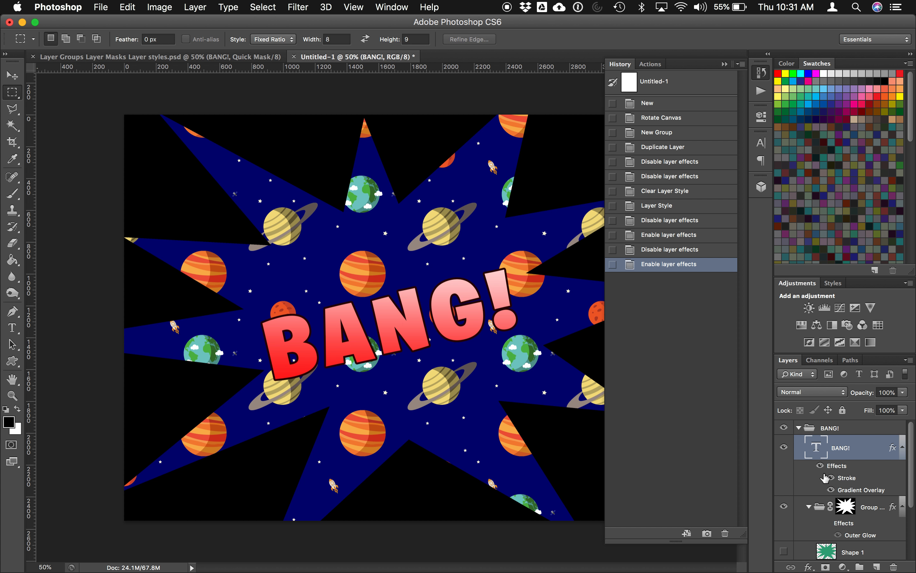
left_click(820, 465)
left_click(820, 466)
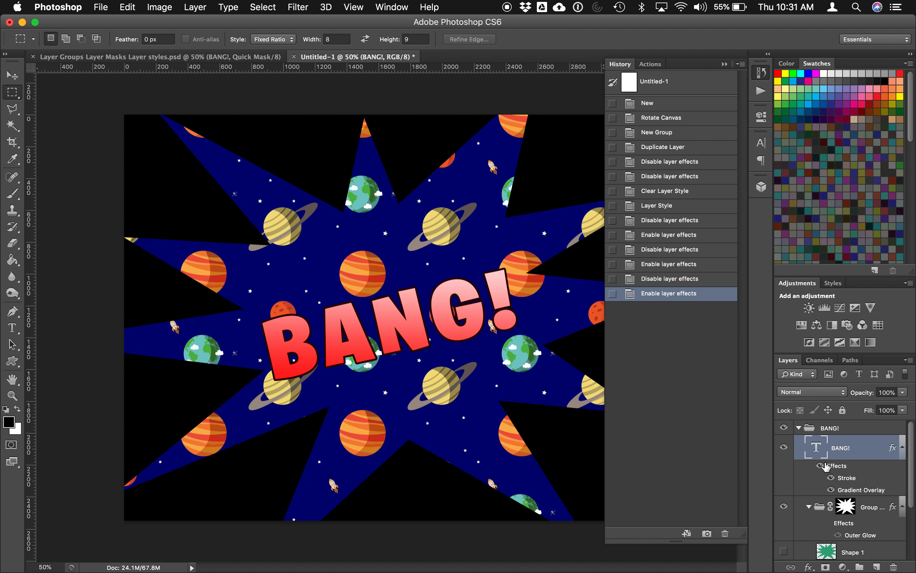
- Collapse and expand the effects list of the BANG! text layer, leaving it expanded
left_click(902, 447)
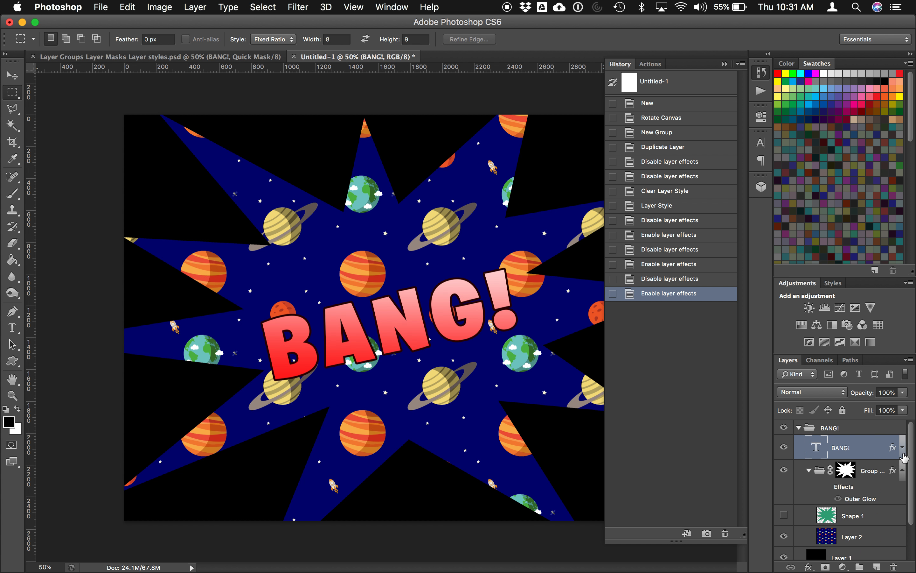
left_click(903, 453)
left_click(903, 453)
left_click(903, 452)
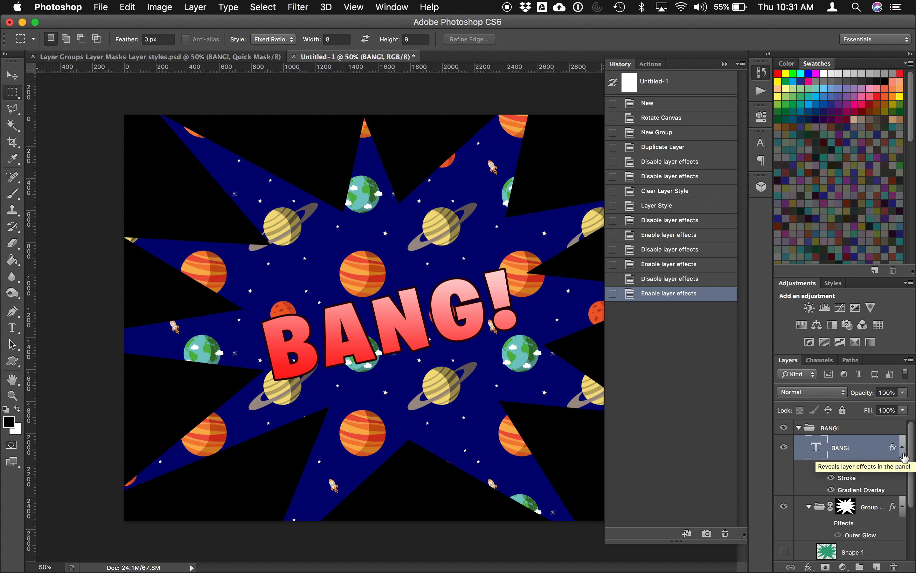
left_click(903, 449)
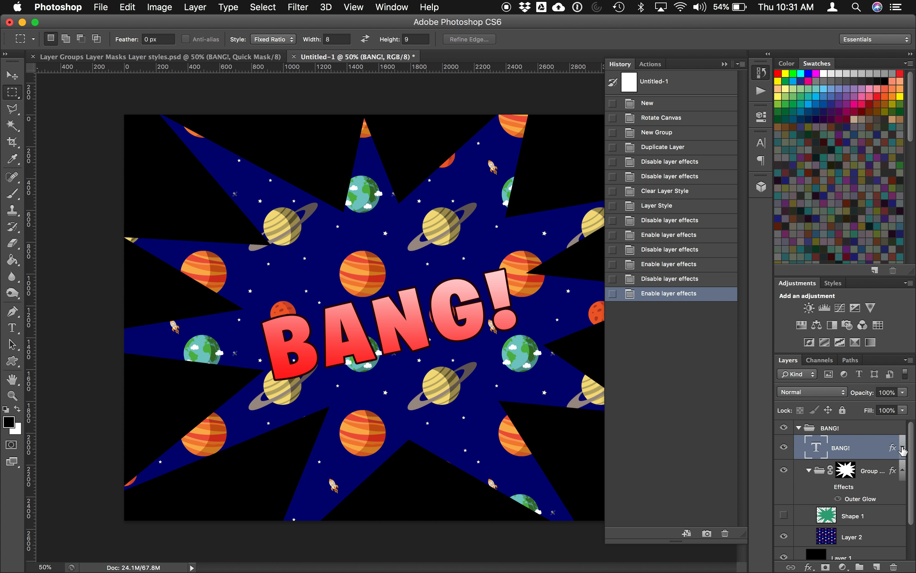
left_click(903, 447)
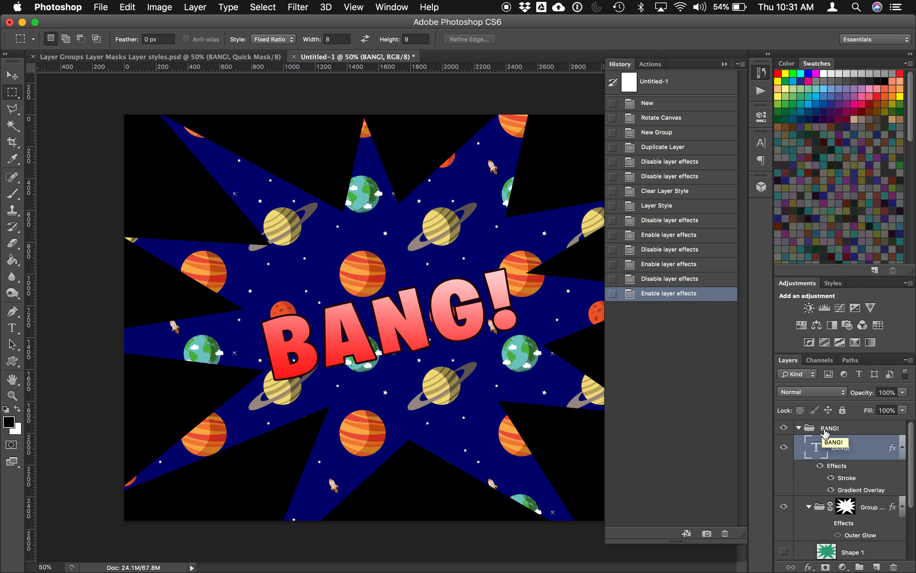
- Select and collapse the masked Group 3 copy, and toggle the black Layer 1 off and on
left_click(870, 511)
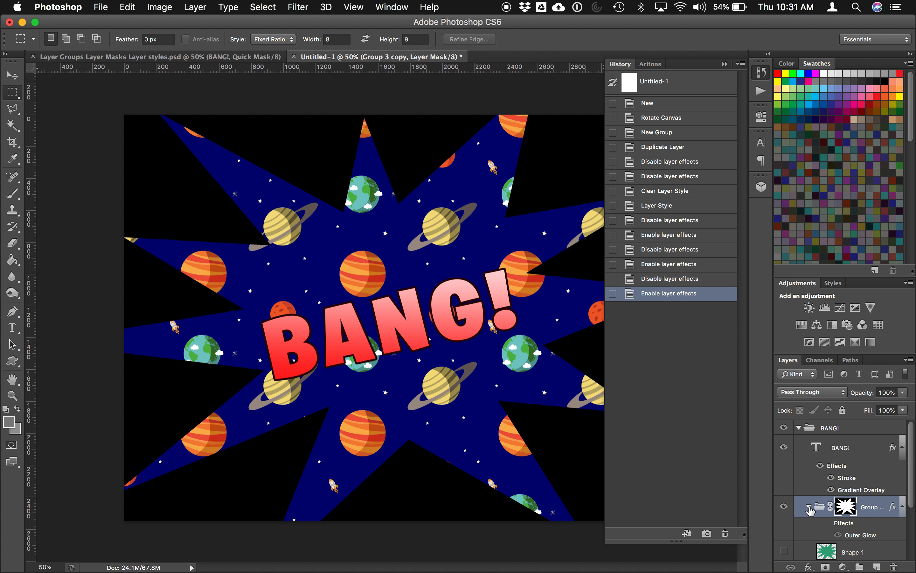
scroll(809, 510, "down", 3)
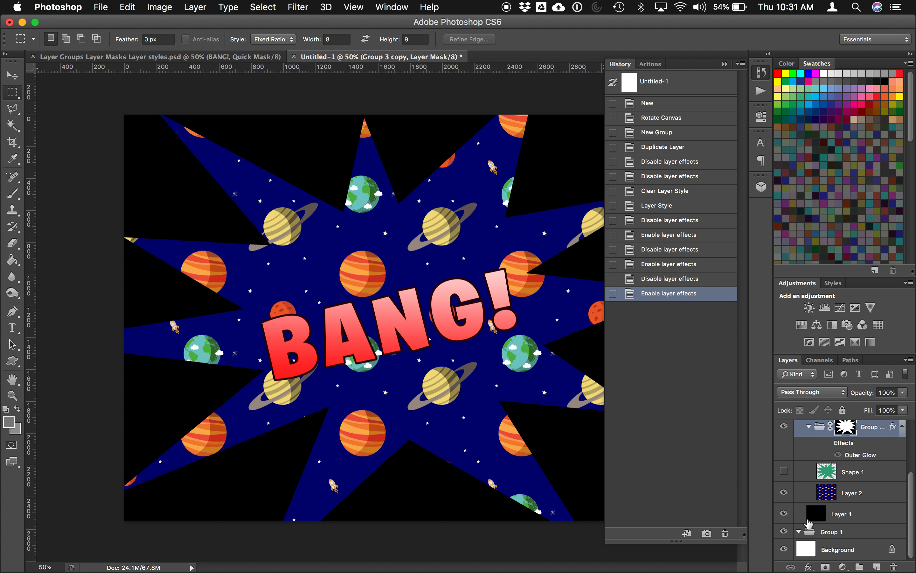
left_click(783, 513)
left_click(784, 513)
left_click(808, 428)
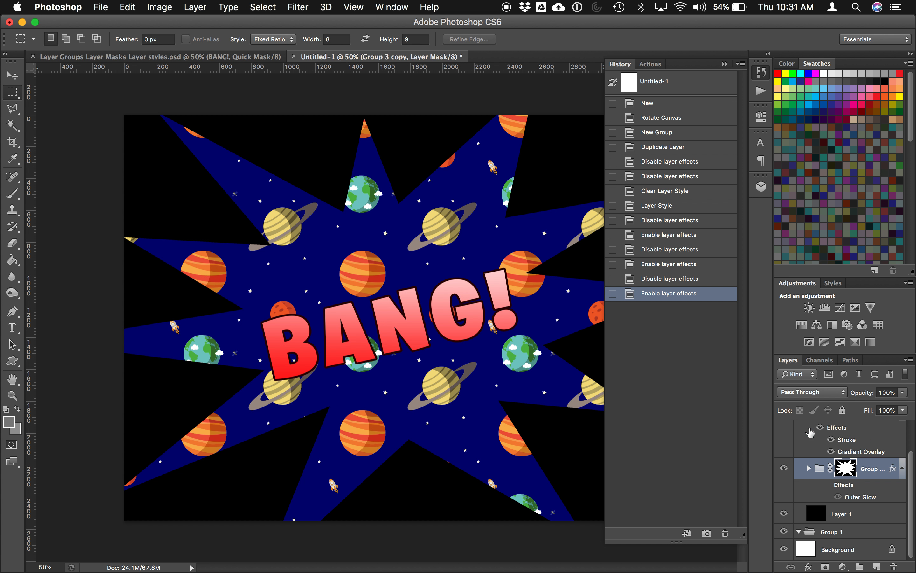
left_click(784, 515)
left_click(783, 514)
left_click(783, 514)
left_click(784, 514)
- Clear the layer style from the Group 3 copy group and add a new Outer Glow to it
right_click(861, 471)
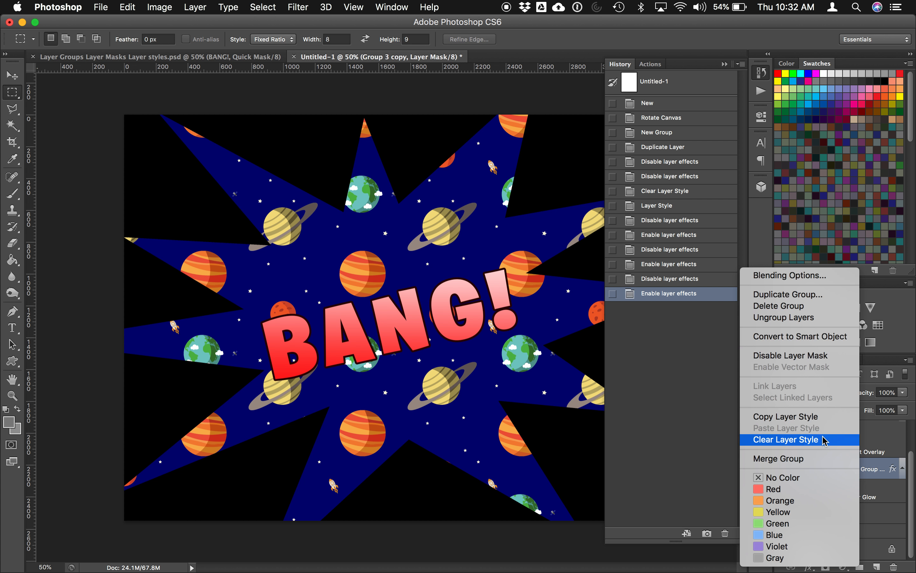
left_click(811, 440)
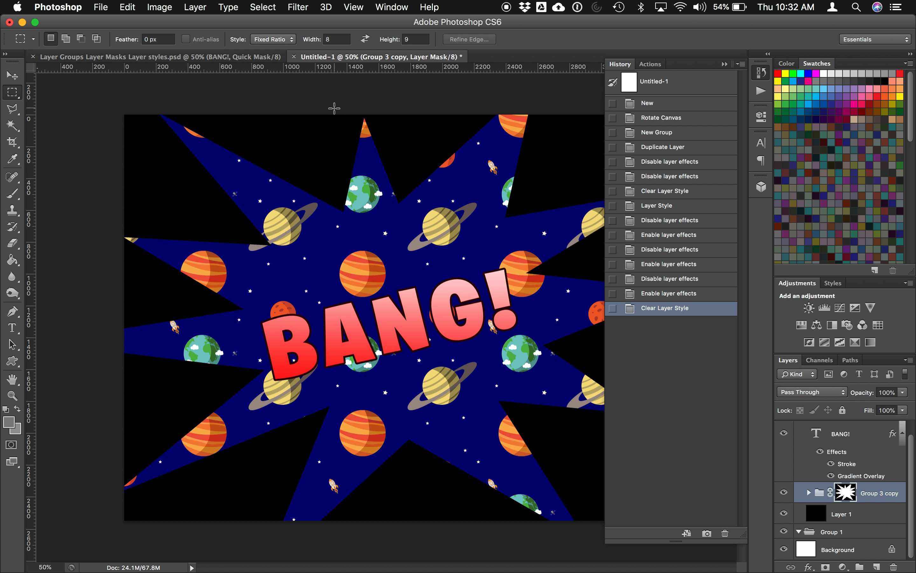
left_click(188, 6)
left_click(191, 6)
left_click(193, 7)
left_click(196, 7)
left_click(195, 8)
mouse_move(235, 88)
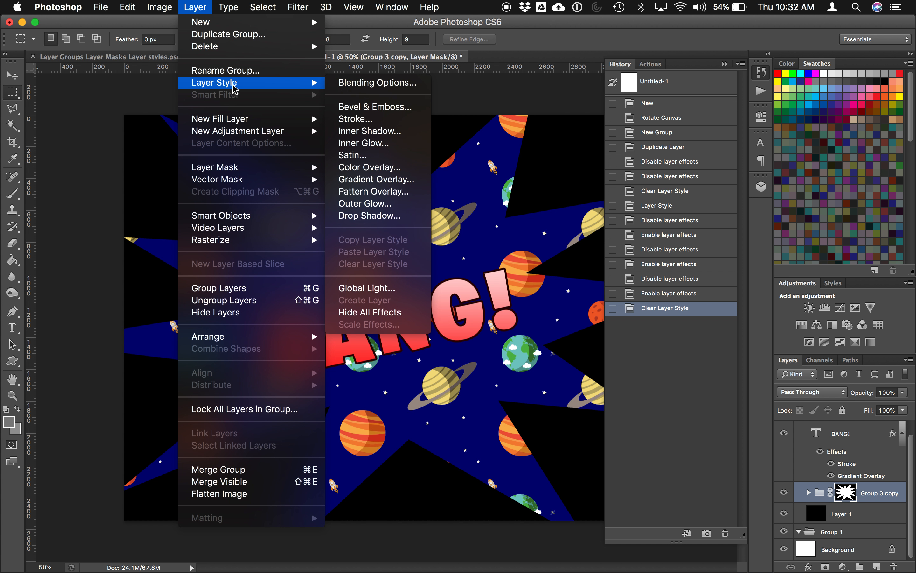
left_click(371, 204)
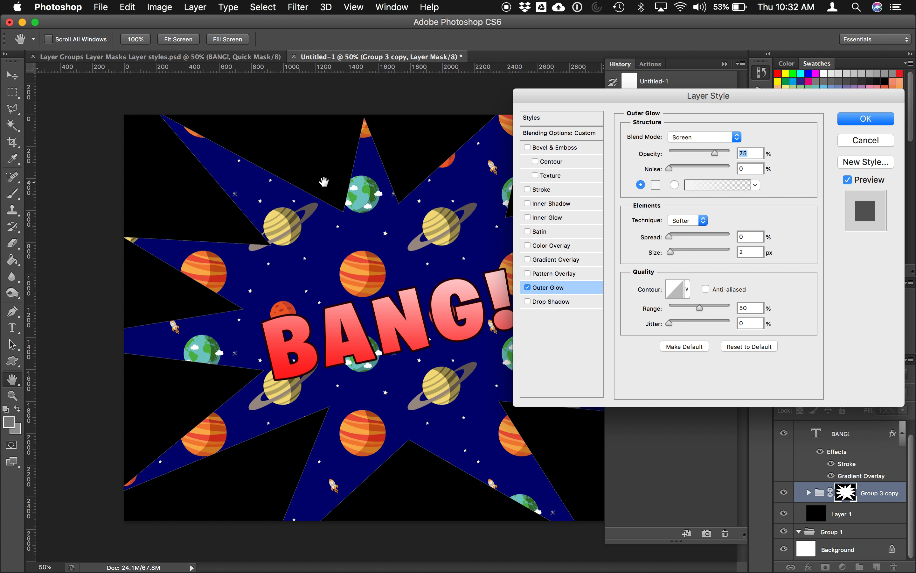
- Set the Outer Glow's spread to 1% and its size to 84 px, and apply the effect
left_click_drag(675, 253, 683, 254)
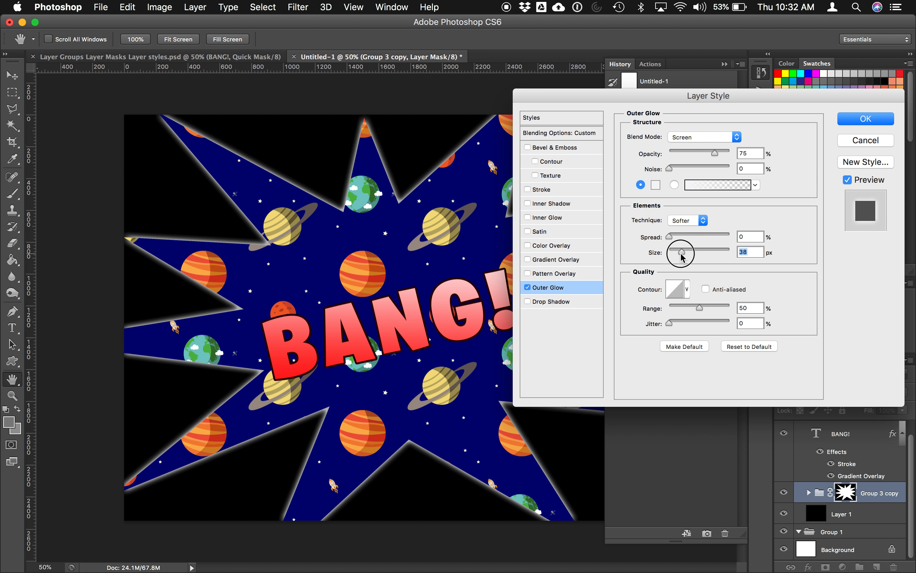
left_click_drag(669, 236, 692, 252)
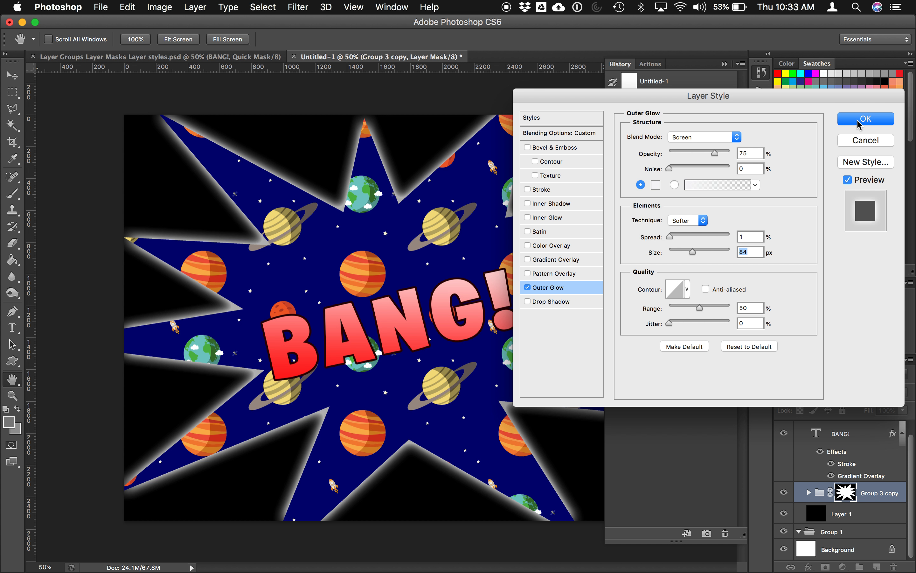
key("Return")
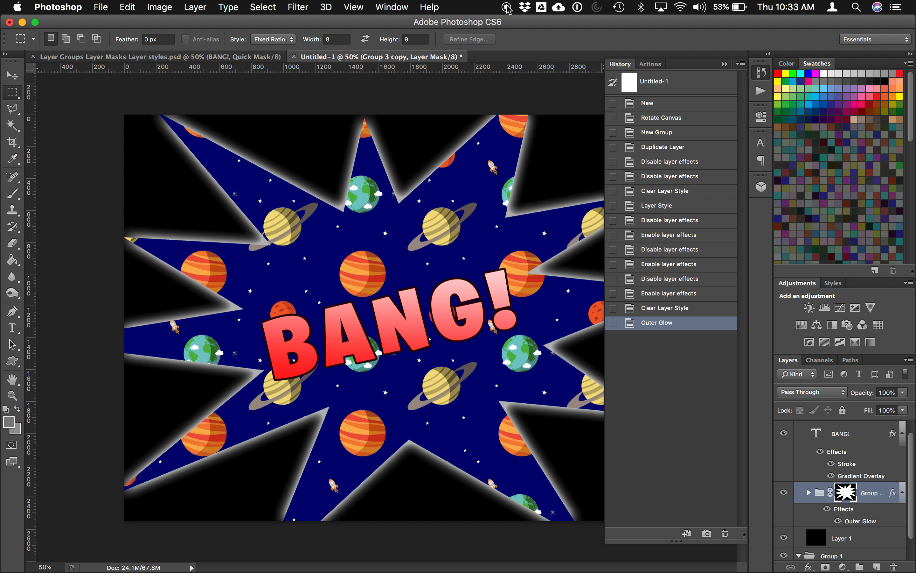